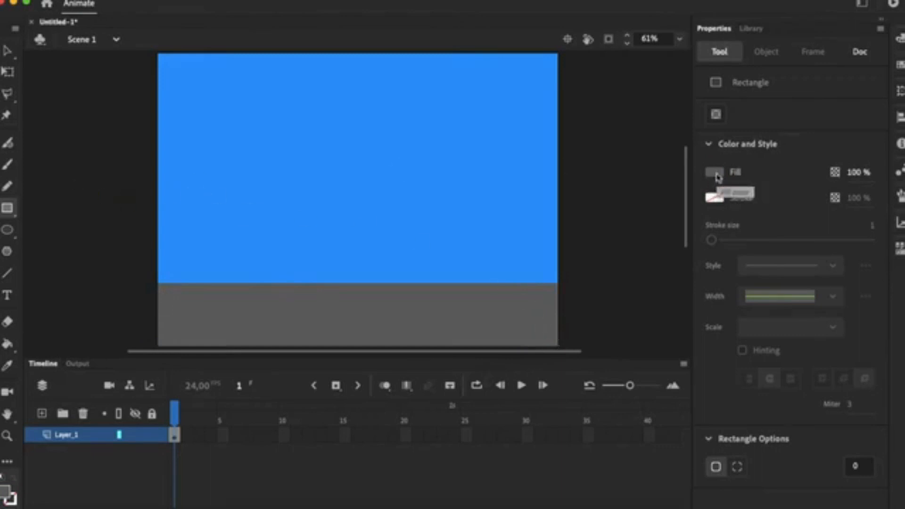
Draw three white horizontal rectangles as evenly spaced lane markings along the middle of the grey road.
{"action": "left_click", "coordinate": [714, 172]}
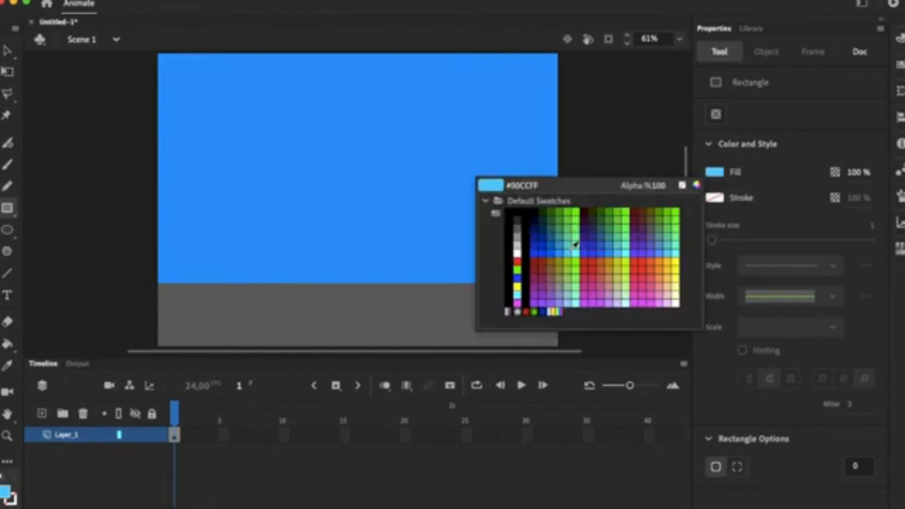
{"action": "left_click", "coordinate": [517, 252]}
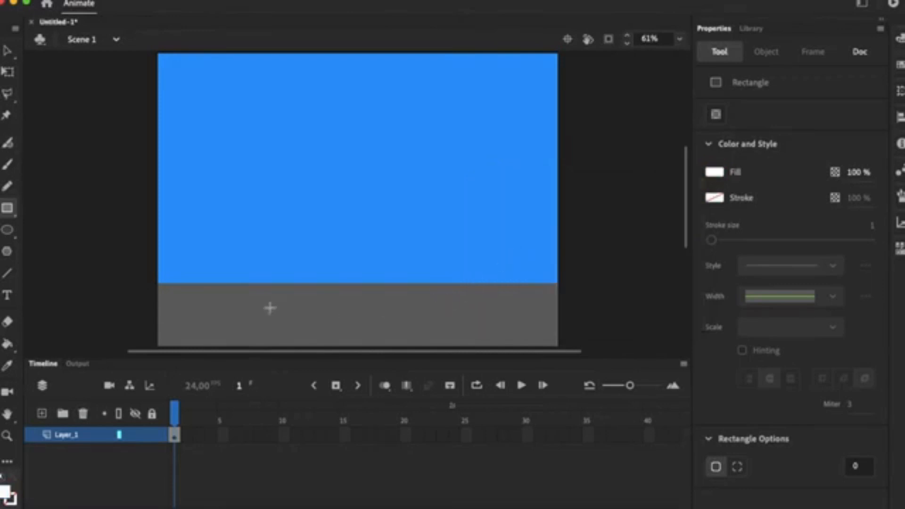
{"action": "left_click_drag", "start_coordinate": [180, 308], "coordinate": [262, 316]}
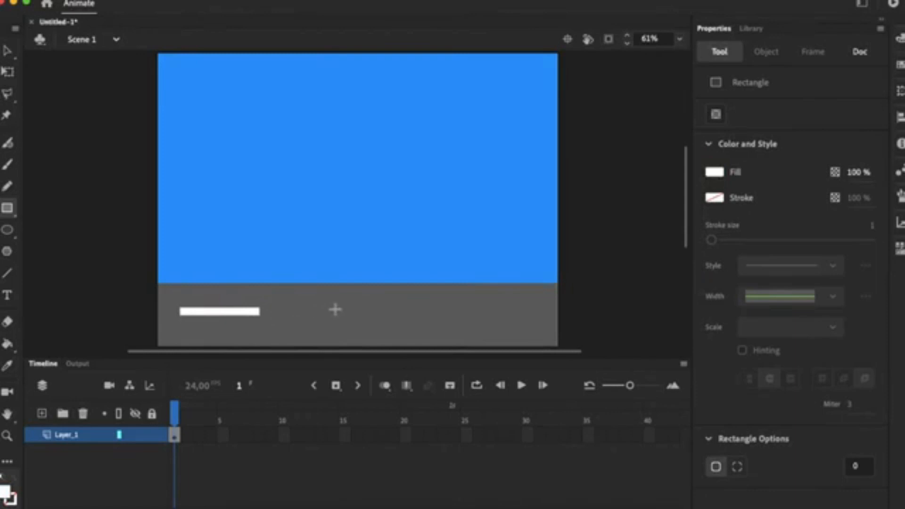
{"action": "left_click_drag", "start_coordinate": [335, 309], "coordinate": [416, 316]}
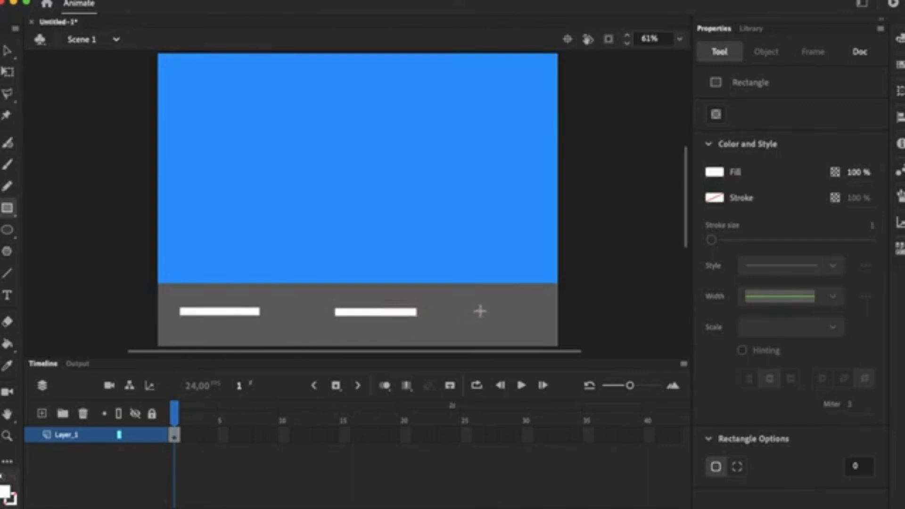
{"action": "left_click_drag", "start_coordinate": [484, 308], "coordinate": [557, 318]}
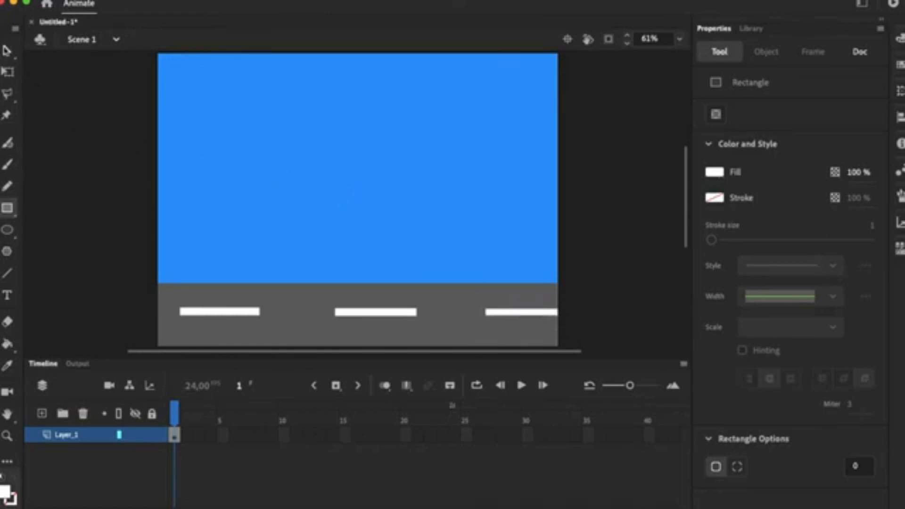
{"action": "left_click", "coordinate": [7, 51]}
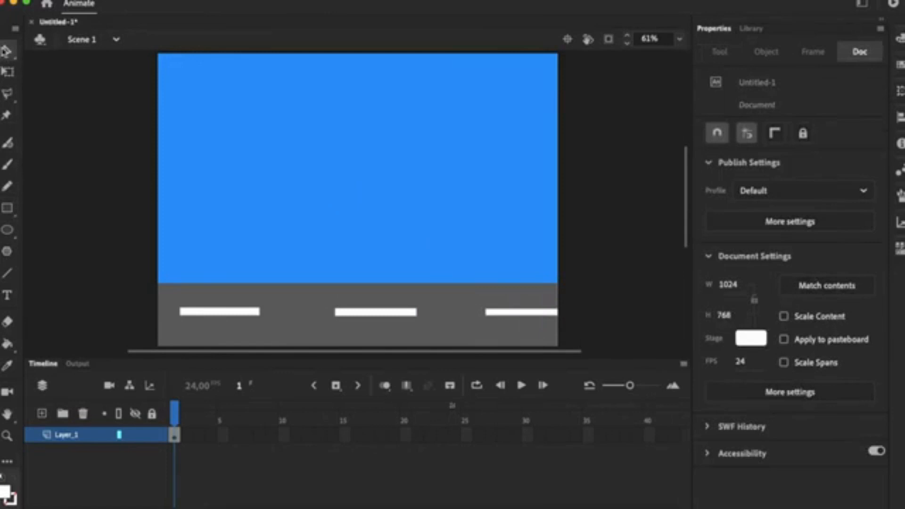
Rename the layer holding the sky and road to "background".
{"action": "mouse_move", "coordinate": [68, 440]}
{"action": "double_click", "coordinate": [73, 438]}
{"action": "type", "text": "N"}
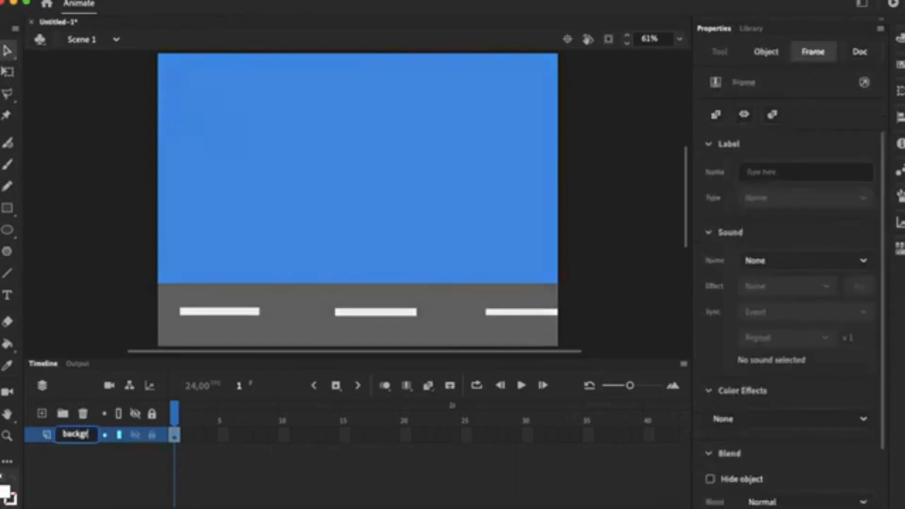
{"action": "type", "text": "ackground"}
{"action": "key", "text": "Return"}
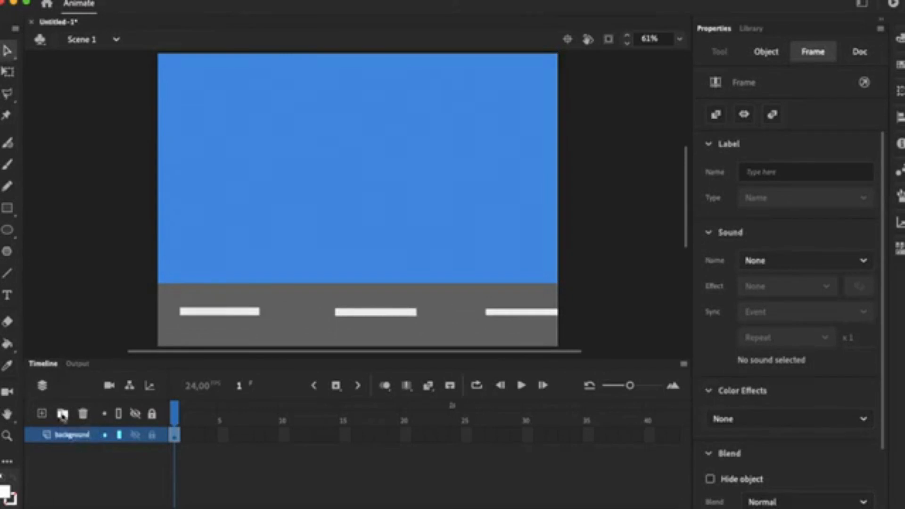
{"action": "left_click", "coordinate": [76, 468]}
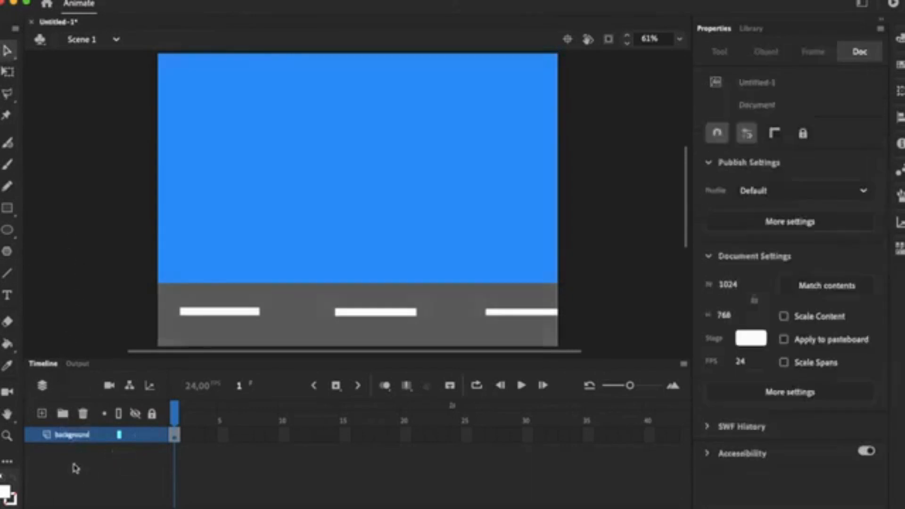
Add a new layer named "bola" above the background layer and lock the background layer.
{"action": "left_click", "coordinate": [43, 415]}
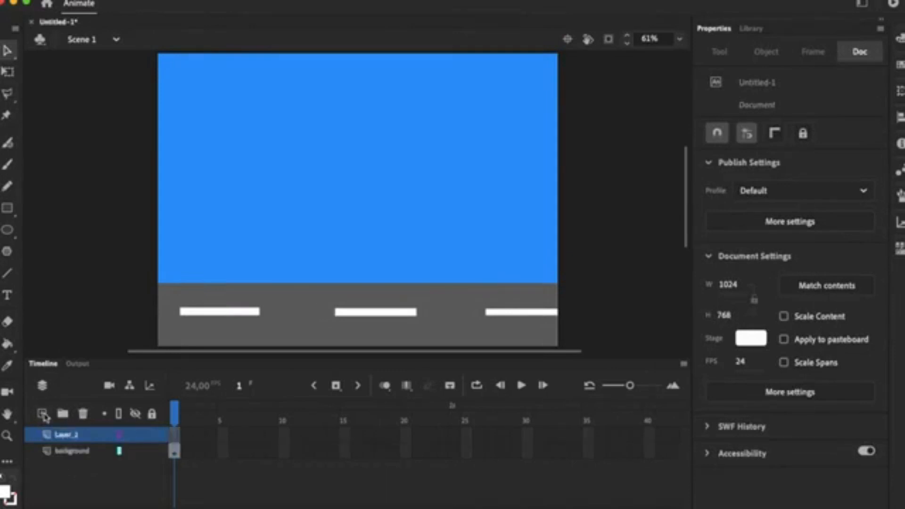
{"action": "double_click", "coordinate": [66, 434]}
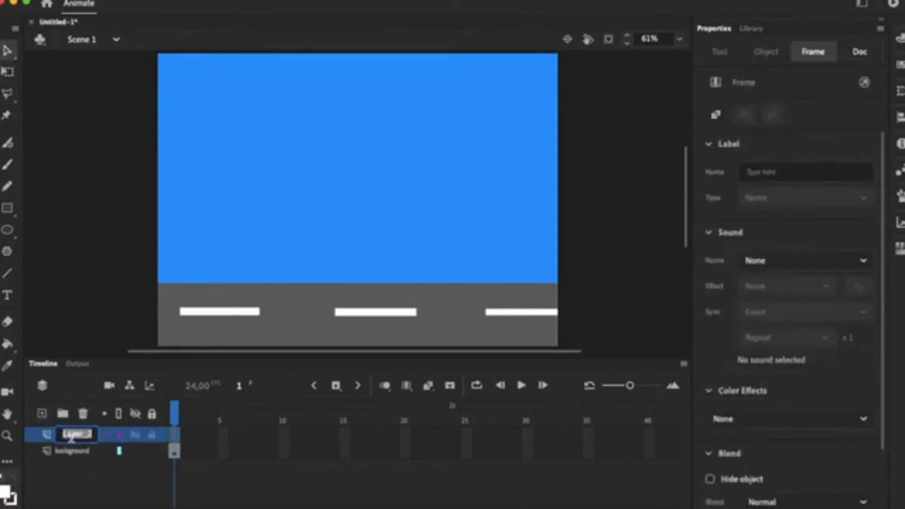
{"action": "type", "text": "N"}
{"action": "key", "text": "Return"}
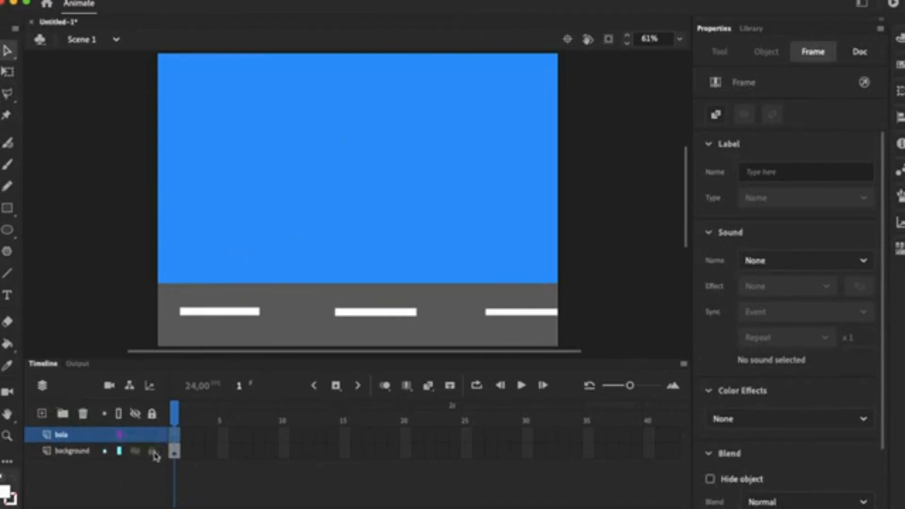
{"action": "left_click", "coordinate": [151, 451]}
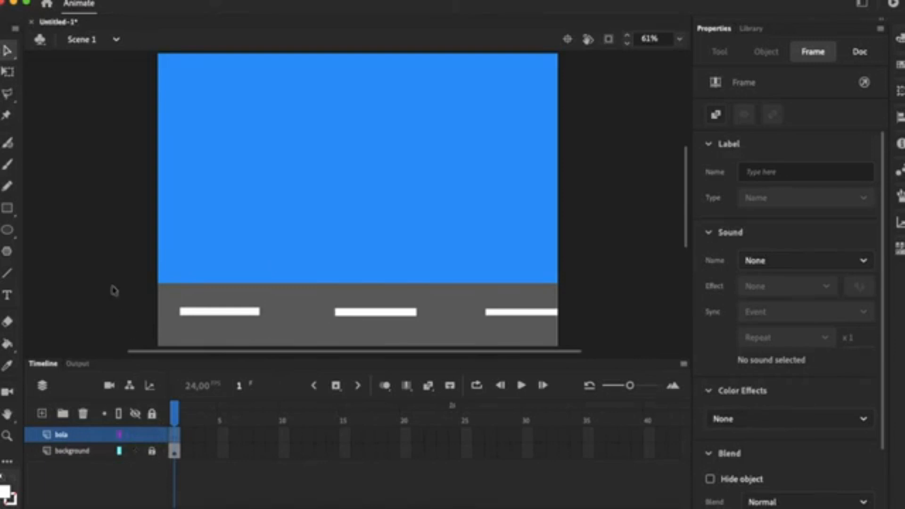
On the bola layer, create a circle about 165 px wide in the upper middle of the sky and fill it dark red.
{"action": "left_click", "coordinate": [7, 231]}
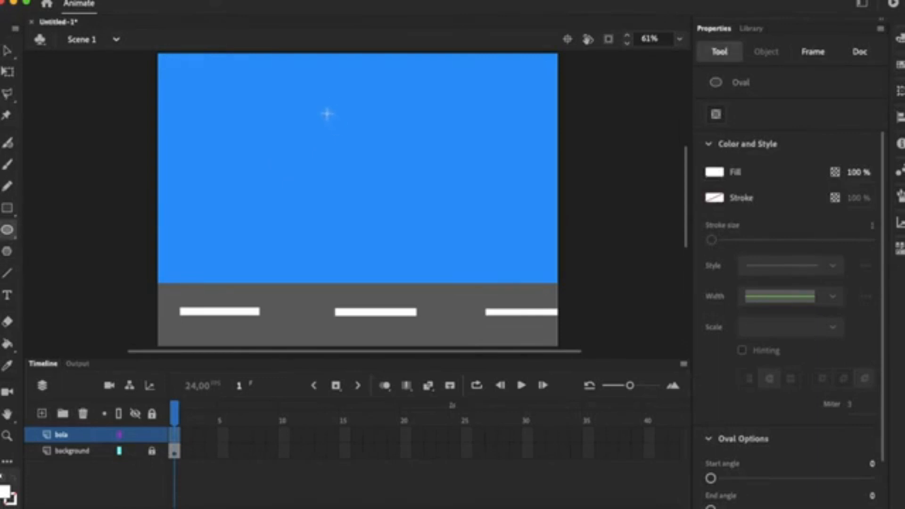
{"action": "left_click_drag", "start_coordinate": [327, 114], "coordinate": [392, 178]}
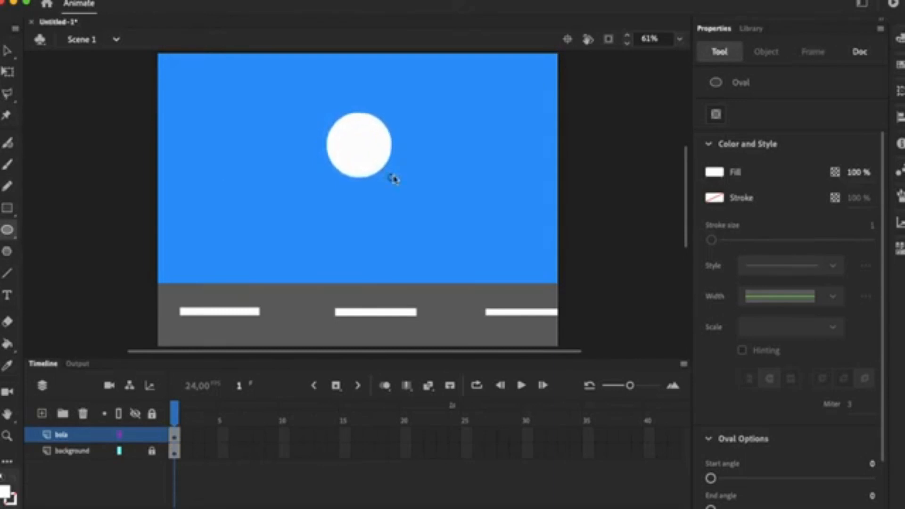
{"action": "left_click", "coordinate": [8, 52]}
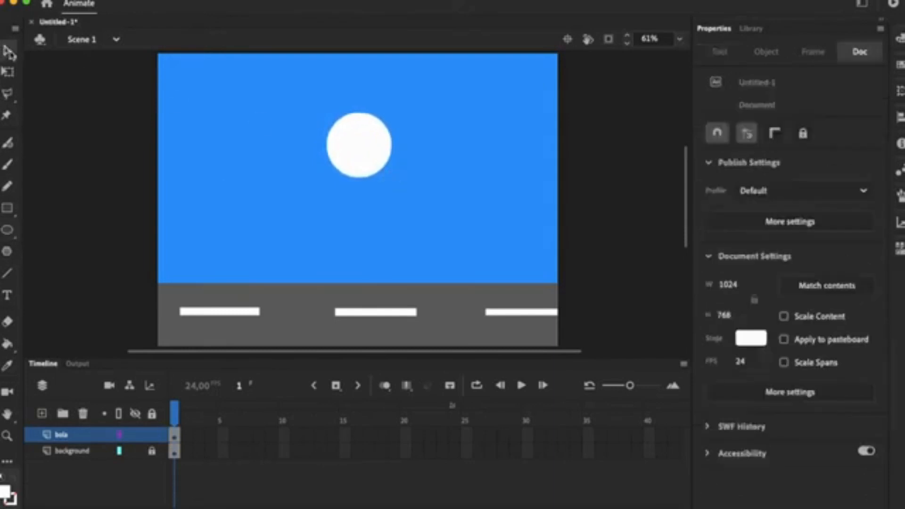
{"action": "left_click", "coordinate": [367, 147]}
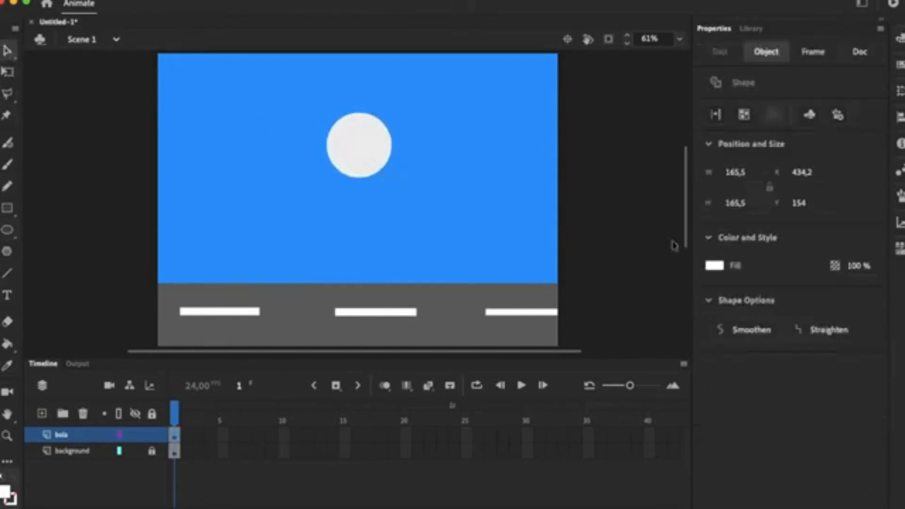
{"action": "left_click", "coordinate": [714, 265]}
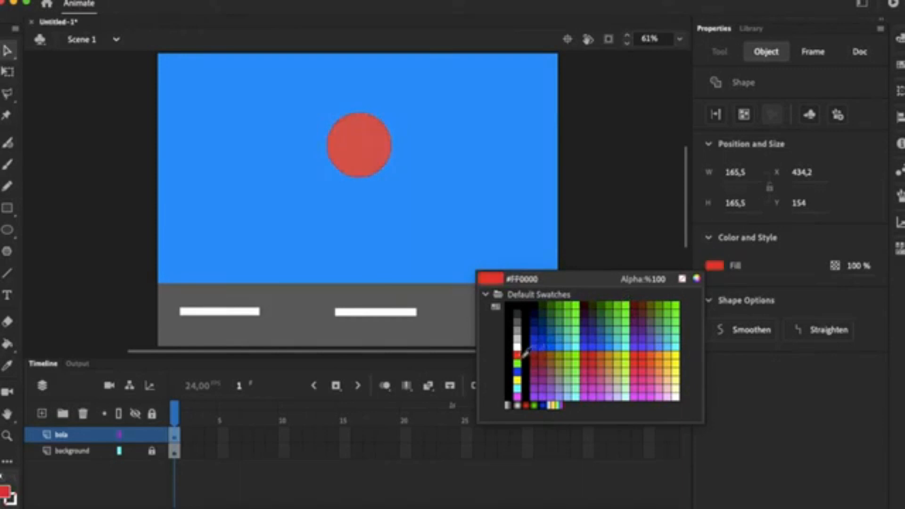
{"action": "left_click", "coordinate": [537, 350]}
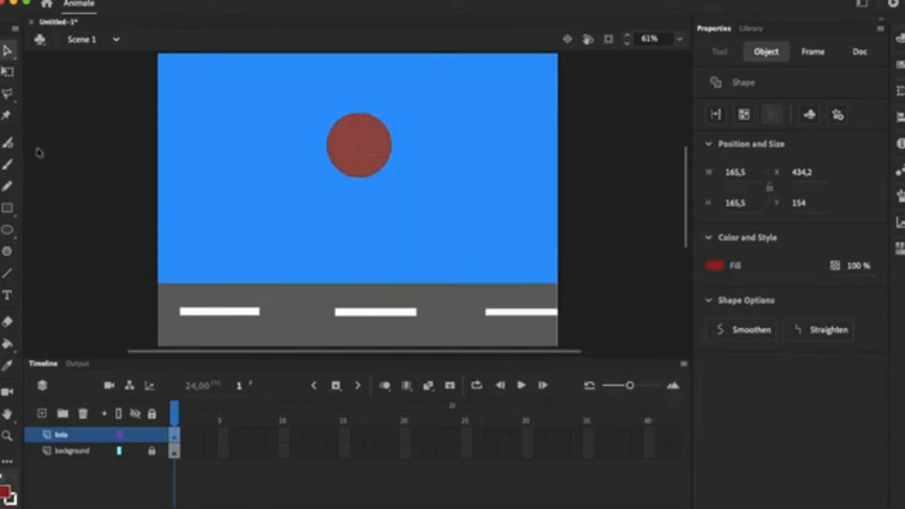
{"action": "left_click", "coordinate": [74, 168]}
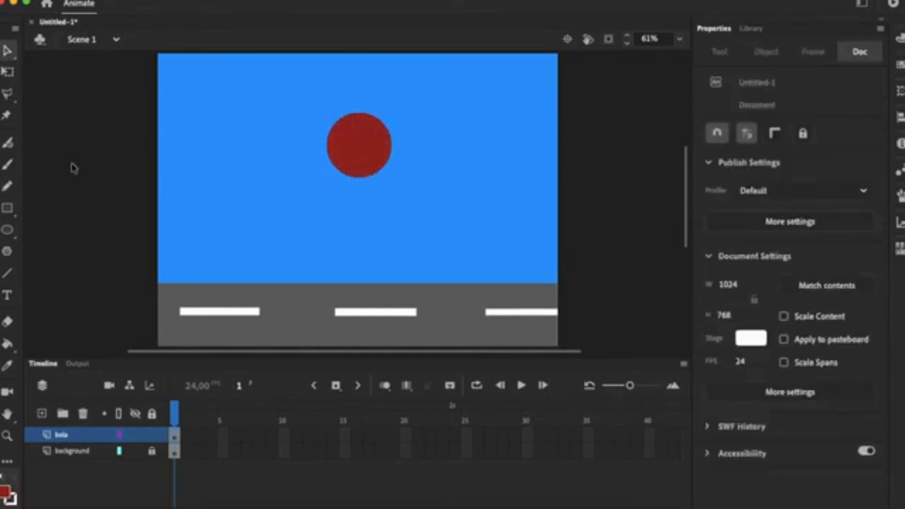
Create a shape tween for the red ball on the bola layer.
{"action": "left_click", "coordinate": [369, 152]}
{"action": "right_click", "coordinate": [368, 152]}
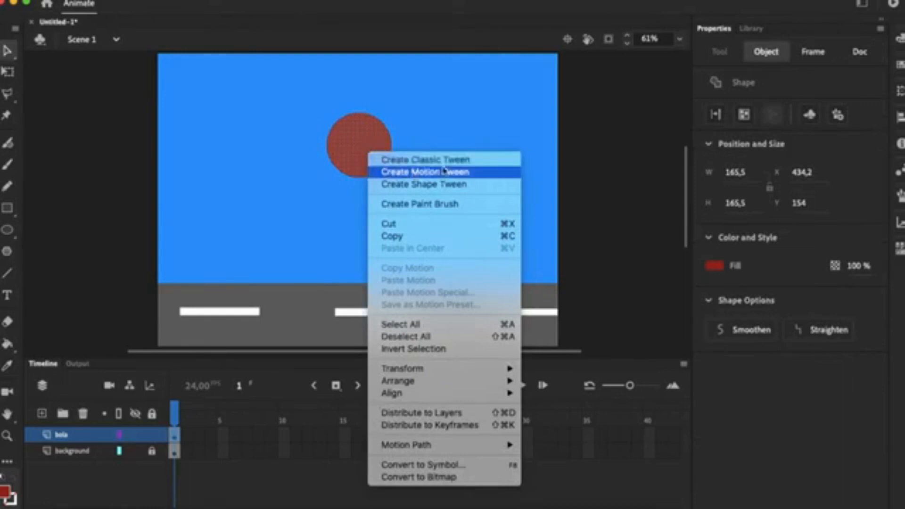
{"action": "left_click", "coordinate": [467, 189]}
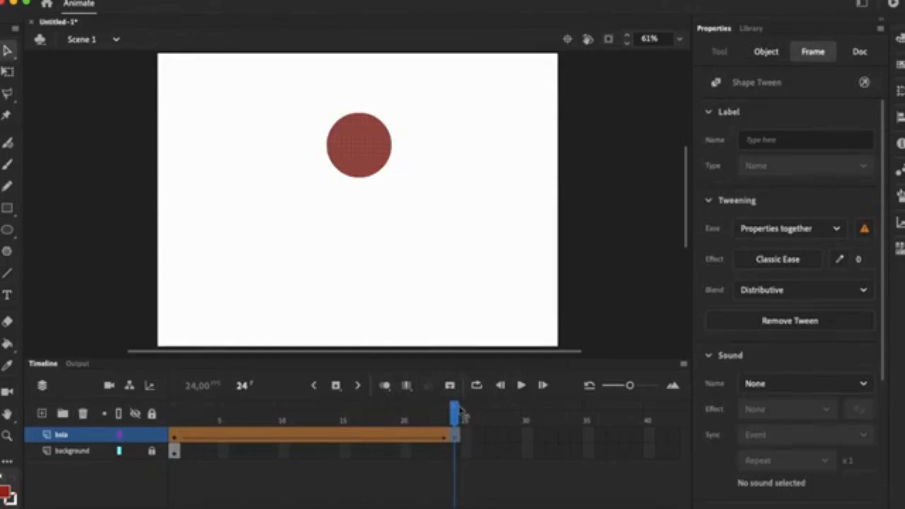
At frame 1, move the ball above the stage to about X 426, Y -179.
{"action": "left_click_drag", "start_coordinate": [454, 411], "coordinate": [174, 415]}
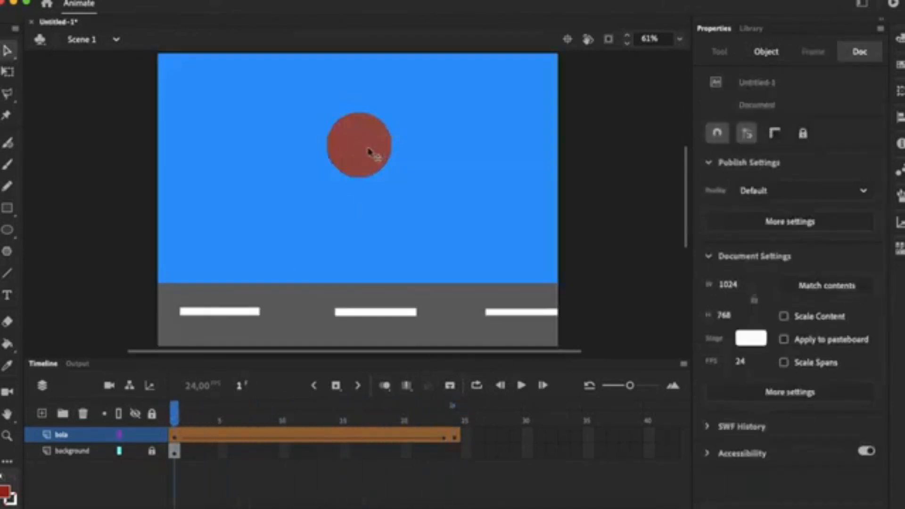
{"action": "left_click_drag", "start_coordinate": [367, 160], "coordinate": [372, 69]}
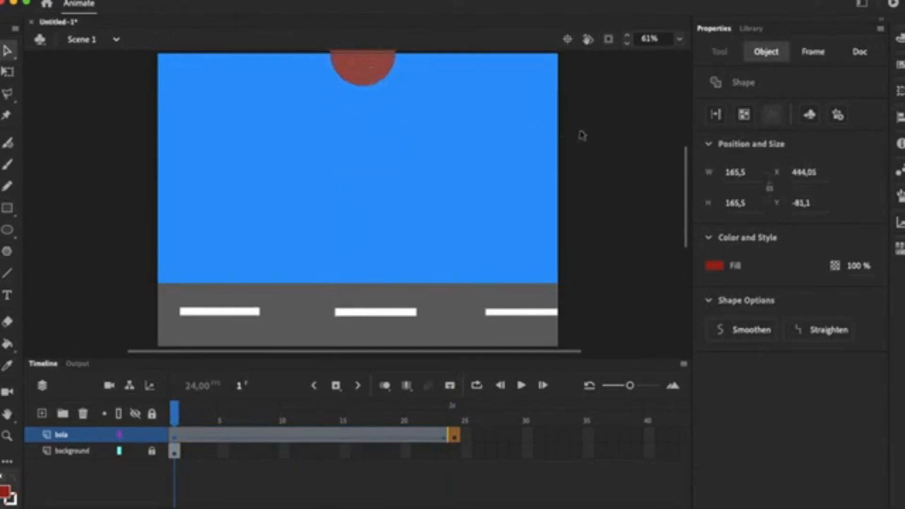
{"action": "scroll", "coordinate": [689, 179], "scroll_direction": "up", "scroll_amount": 3}
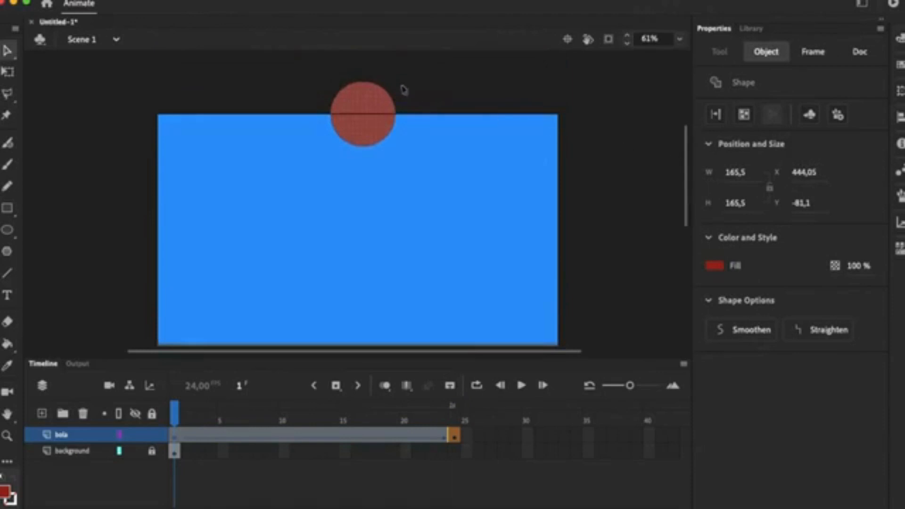
{"action": "left_click_drag", "start_coordinate": [367, 95], "coordinate": [353, 62]}
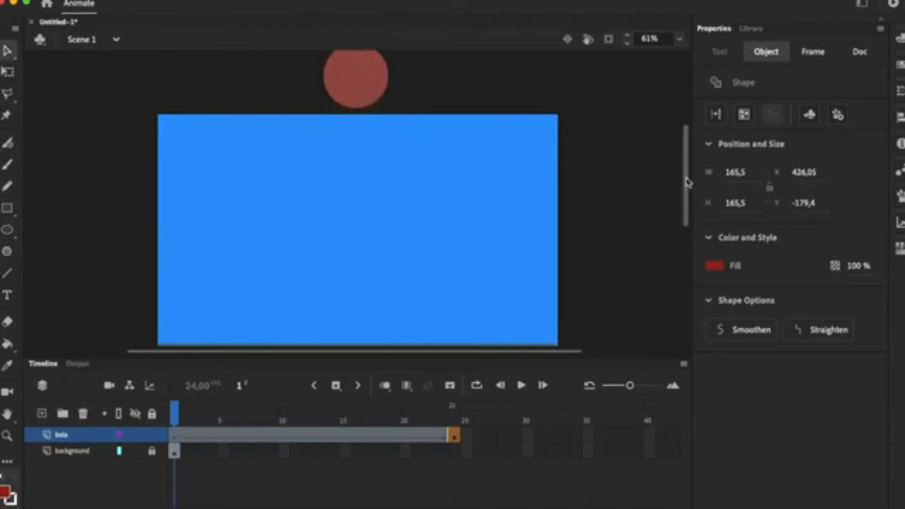
{"action": "left_click_drag", "start_coordinate": [687, 181], "coordinate": [691, 223]}
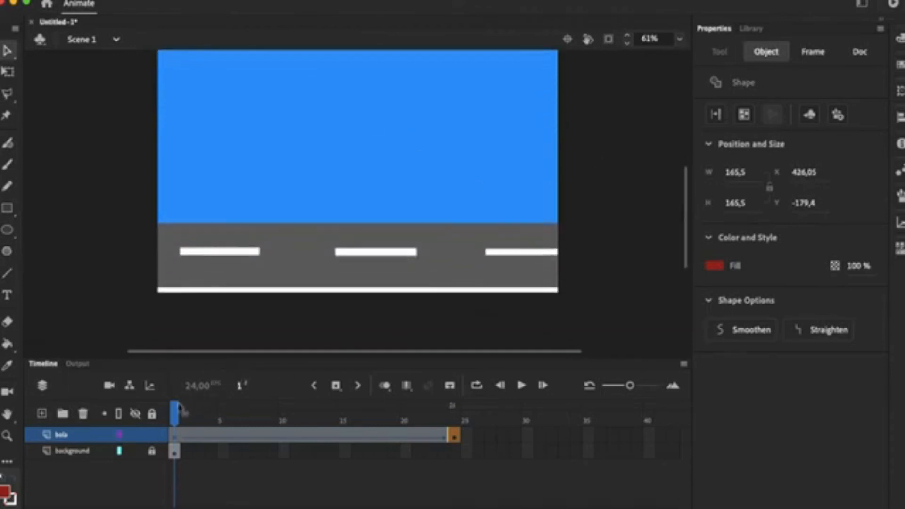
Extend the background layer to frame 24 by inserting a frame there.
{"action": "left_click_drag", "start_coordinate": [181, 409], "coordinate": [464, 436]}
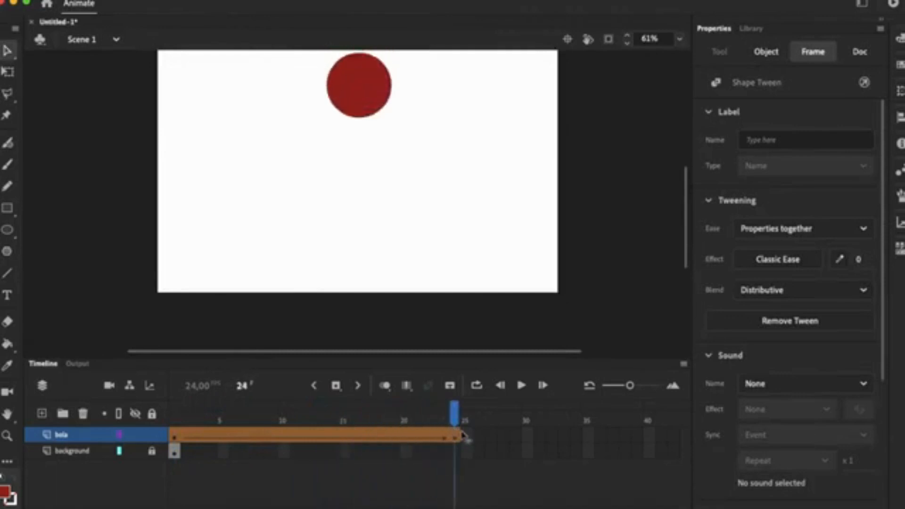
{"action": "left_click", "coordinate": [468, 437]}
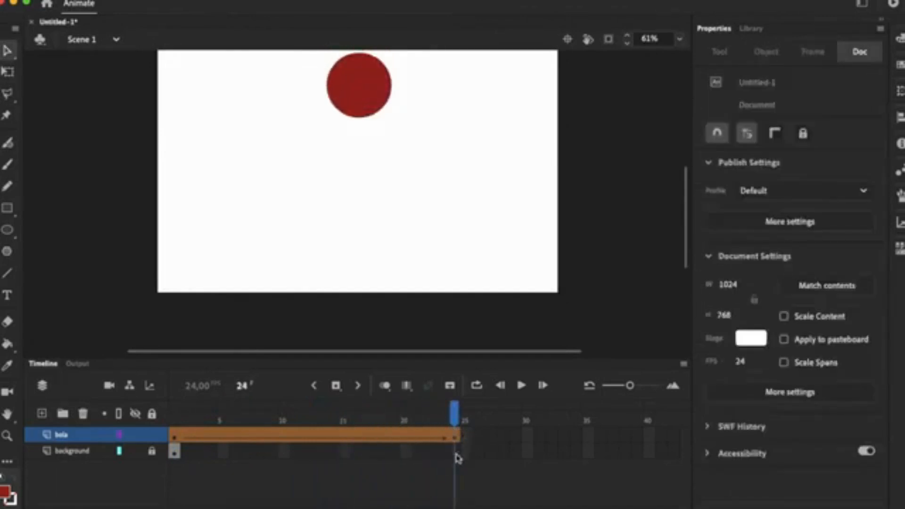
{"action": "right_click", "coordinate": [460, 453]}
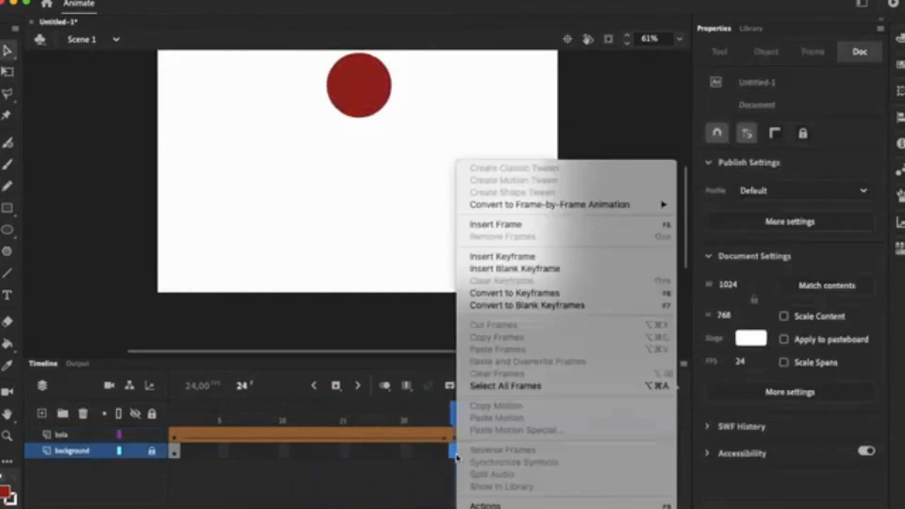
{"action": "left_click", "coordinate": [558, 225]}
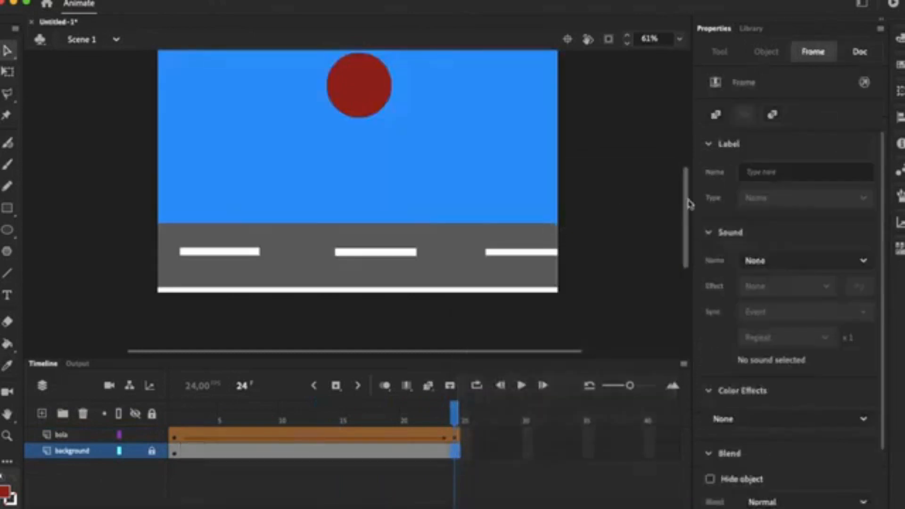
At frame 24, move the ball straight down until its lower part rests on the road.
{"action": "left_click_drag", "start_coordinate": [687, 202], "coordinate": [688, 184]}
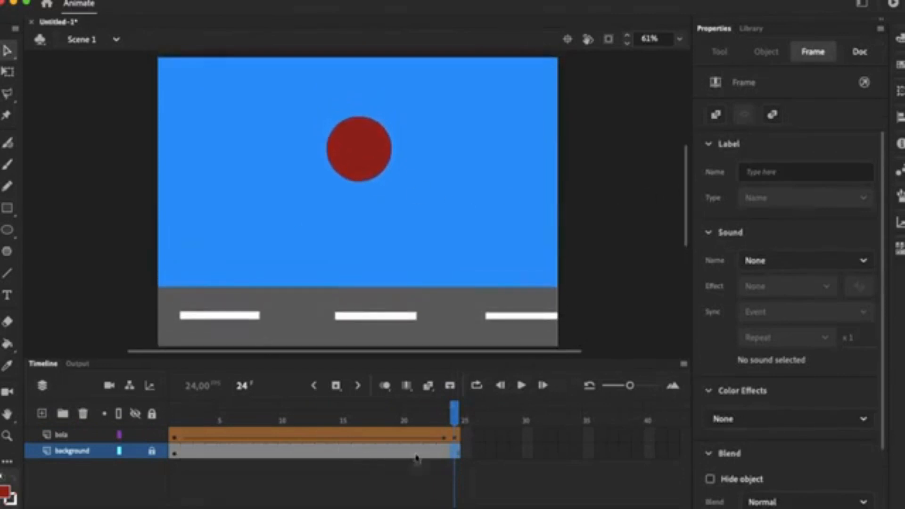
{"action": "left_click", "coordinate": [455, 438]}
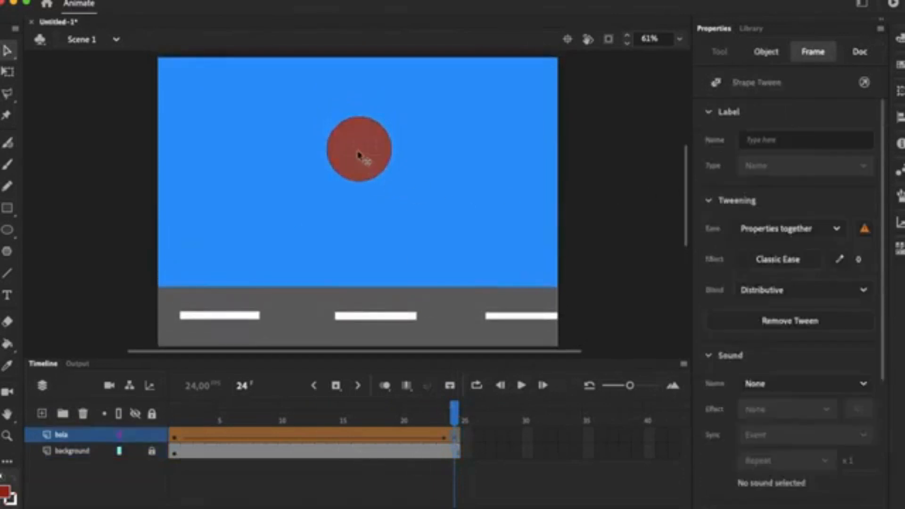
{"action": "left_click_drag", "start_coordinate": [358, 153], "coordinate": [360, 273]}
{"action": "left_click_drag", "start_coordinate": [456, 409], "coordinate": [462, 426]}
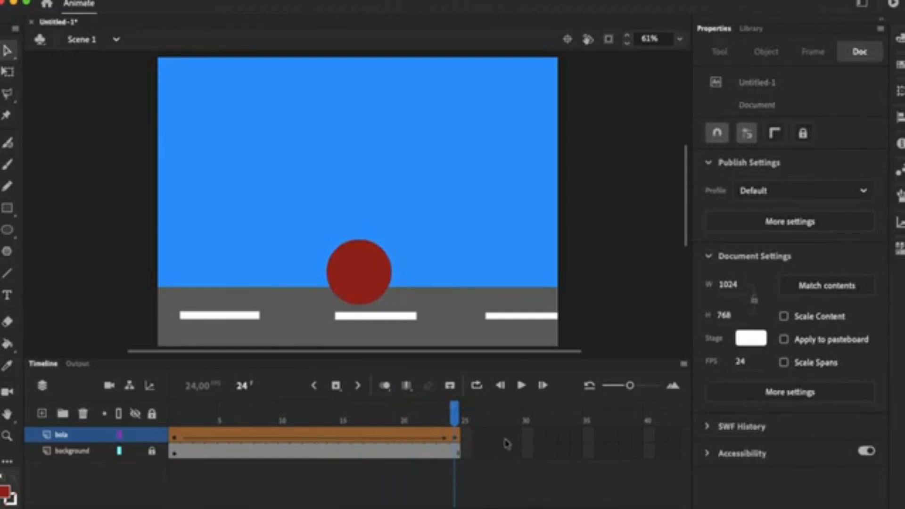
{"action": "left_click_drag", "start_coordinate": [630, 385], "coordinate": [623, 391]}
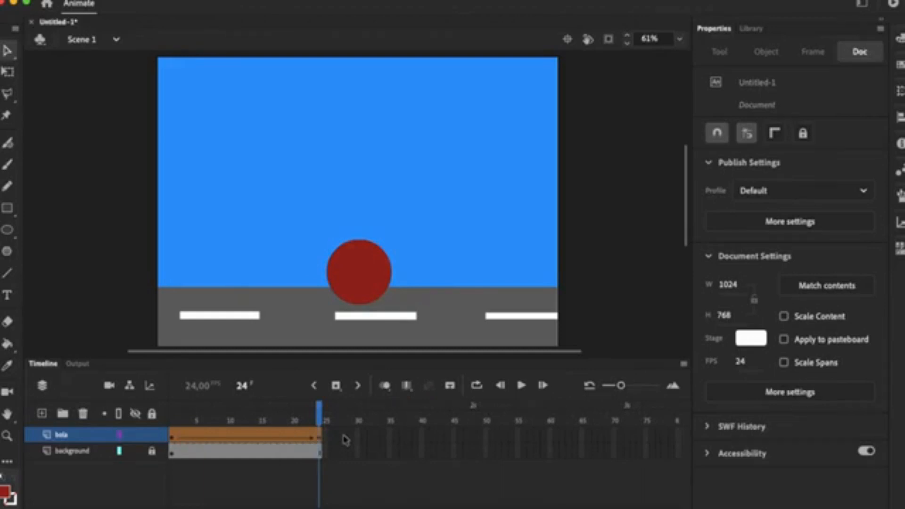
Insert a keyframe at frame 28 of the bola layer and squash the ball vertically to a height of about 106.5.
{"action": "right_click", "coordinate": [345, 440]}
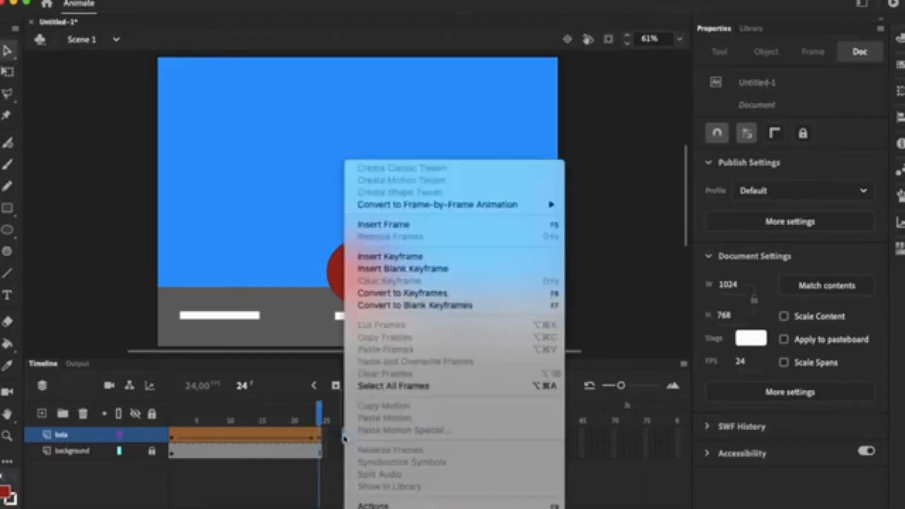
{"action": "left_click", "coordinate": [398, 258]}
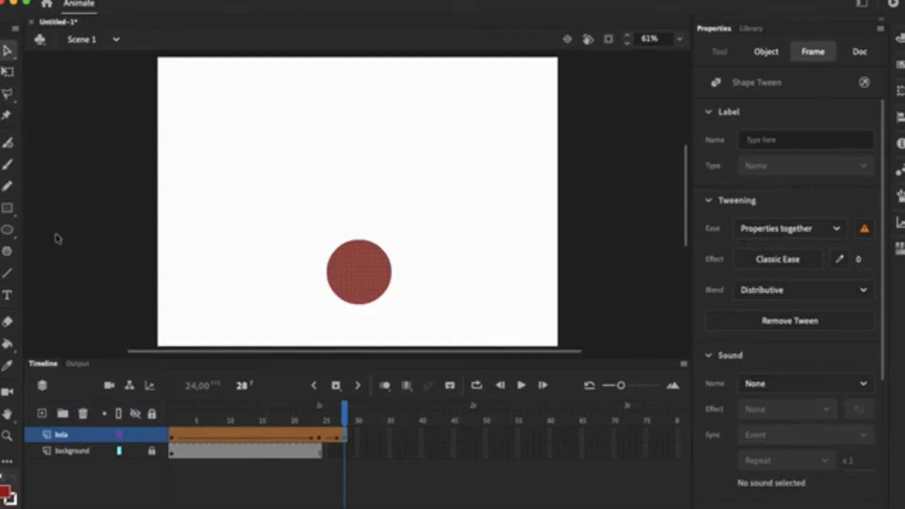
{"action": "left_click", "coordinate": [8, 72]}
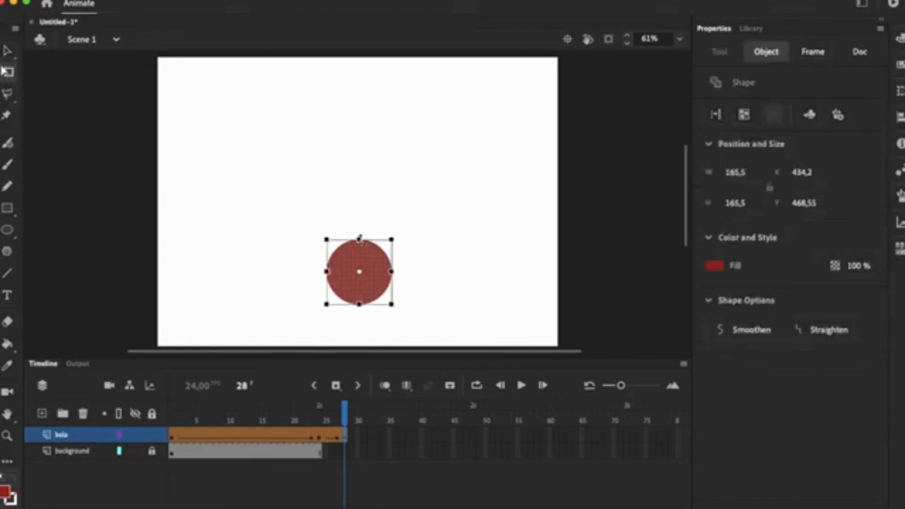
{"action": "left_click_drag", "start_coordinate": [360, 237], "coordinate": [359, 246]}
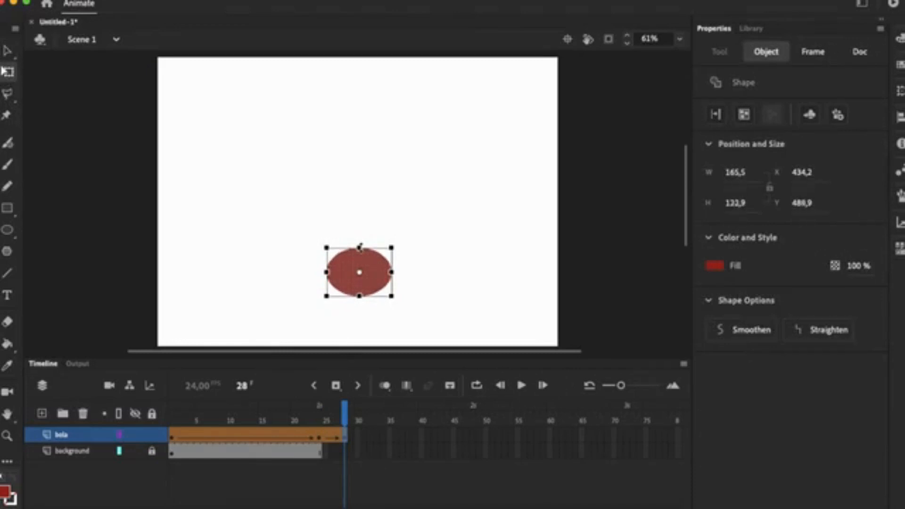
{"action": "left_click_drag", "start_coordinate": [360, 245], "coordinate": [361, 248]}
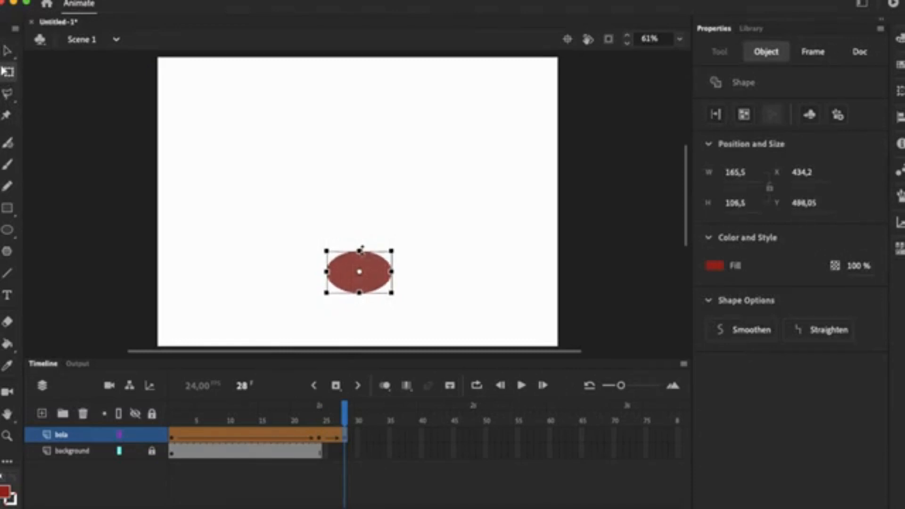
Extend the background layer from its last frame to frame 28.
{"action": "mouse_move", "coordinate": [311, 404]}
{"action": "left_mouse_down"}
{"action": "mouse_move", "coordinate": [347, 411]}
{"action": "mouse_move", "coordinate": [322, 414]}
{"action": "left_mouse_up"}
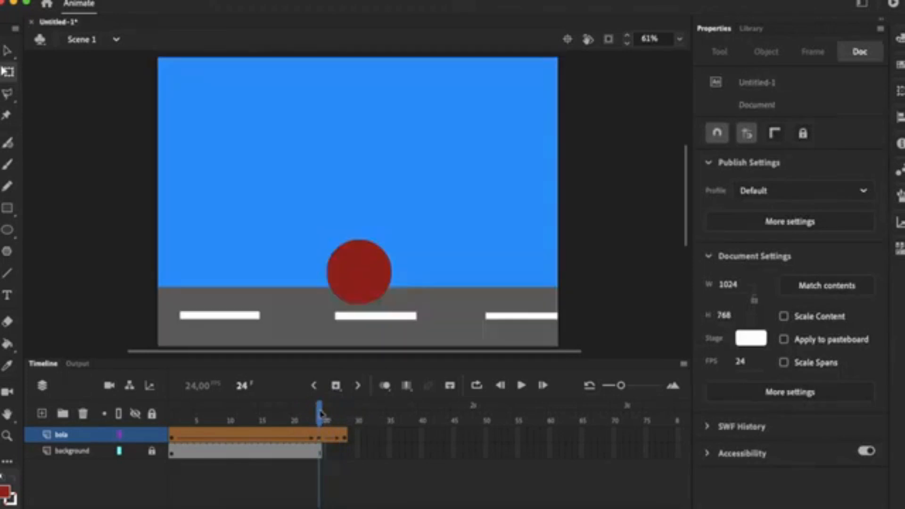
{"action": "left_click", "coordinate": [321, 453]}
{"action": "left_click_drag", "start_coordinate": [321, 454], "coordinate": [344, 456]}
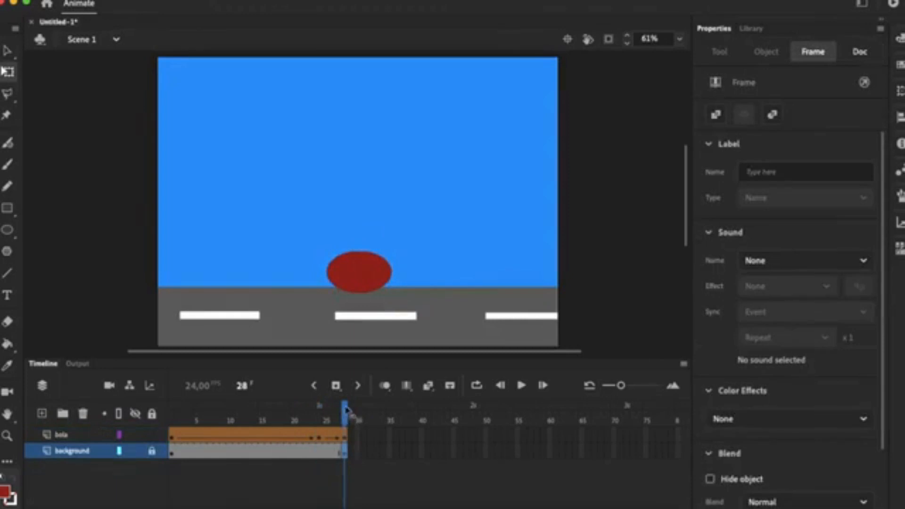
At frame 28, lower the squashed ball to about Y 519 and widen it evenly on both sides to about 198.
{"action": "mouse_move", "coordinate": [346, 410]}
{"action": "left_mouse_down"}
{"action": "mouse_move", "coordinate": [320, 409]}
{"action": "mouse_move", "coordinate": [344, 410]}
{"action": "left_mouse_up"}
{"action": "left_click", "coordinate": [368, 306]}
{"action": "left_click", "coordinate": [368, 276]}
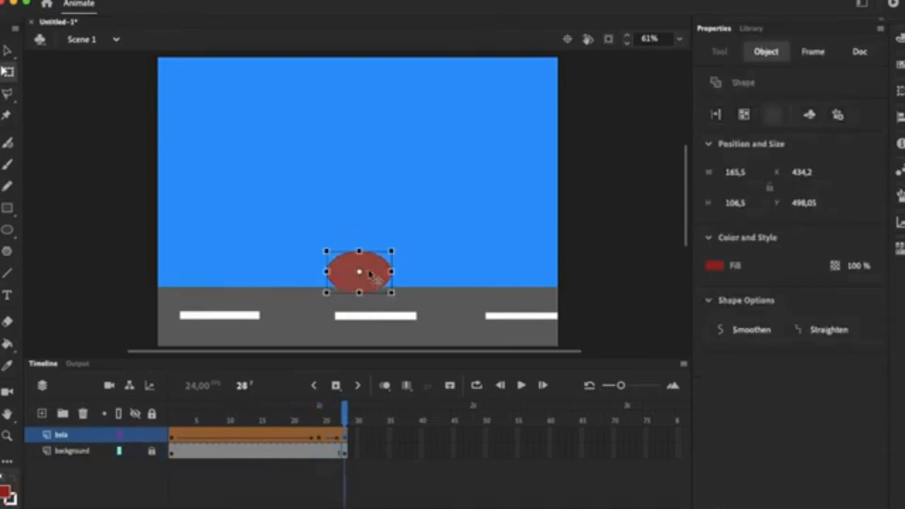
{"action": "mouse_move", "coordinate": [370, 274]}
{"action": "left_mouse_down"}
{"action": "mouse_move", "coordinate": [370, 288]}
{"action": "mouse_move", "coordinate": [370, 277]}
{"action": "left_mouse_up"}
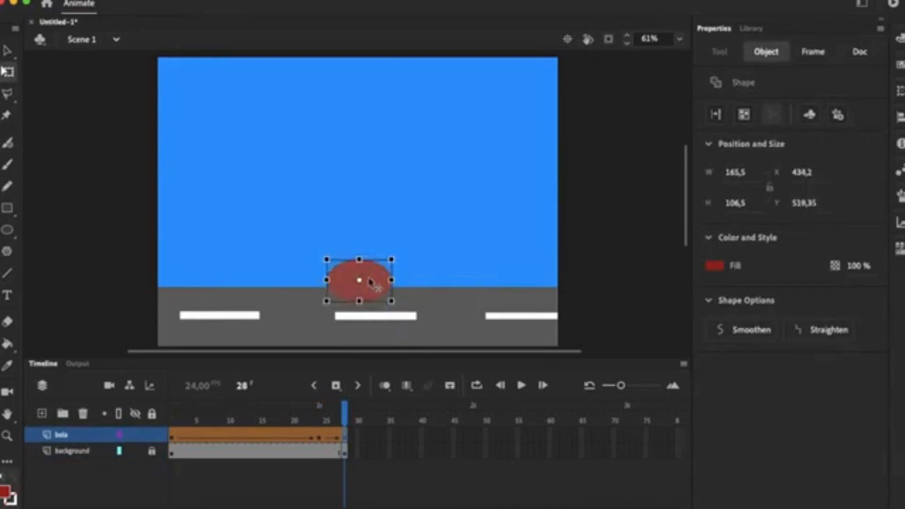
{"action": "left_click_drag", "start_coordinate": [343, 406], "coordinate": [359, 415]}
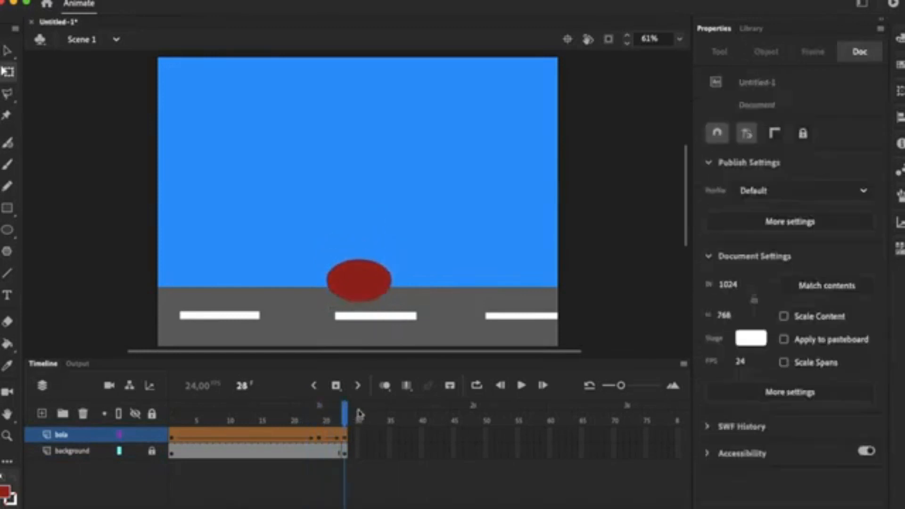
{"action": "left_click", "coordinate": [380, 285]}
{"action": "left_click_drag", "start_coordinate": [399, 281], "coordinate": [400, 281]}
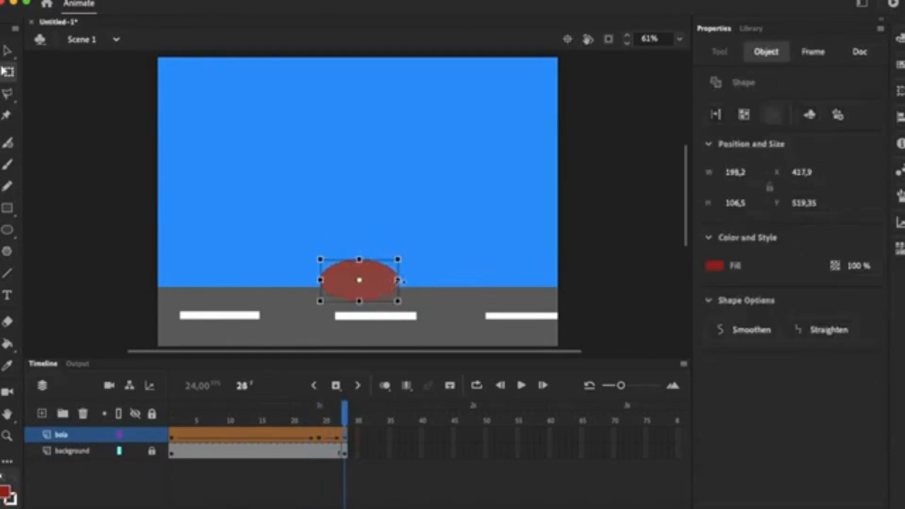
{"action": "left_click", "coordinate": [313, 410]}
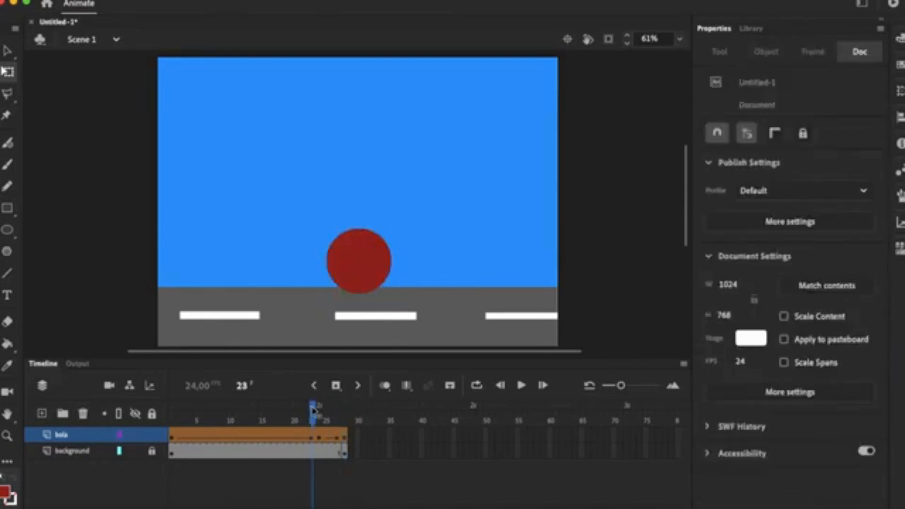
{"action": "left_click_drag", "start_coordinate": [313, 410], "coordinate": [346, 420]}
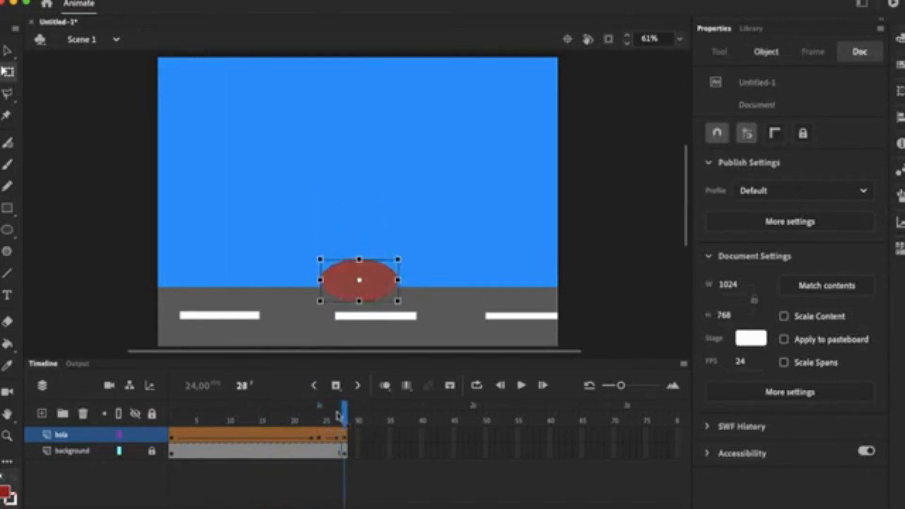
Copy the bola layer's keyframe at frame 24 and paste it at frame 33.
{"action": "left_click", "coordinate": [320, 442]}
{"action": "right_click", "coordinate": [320, 442]}
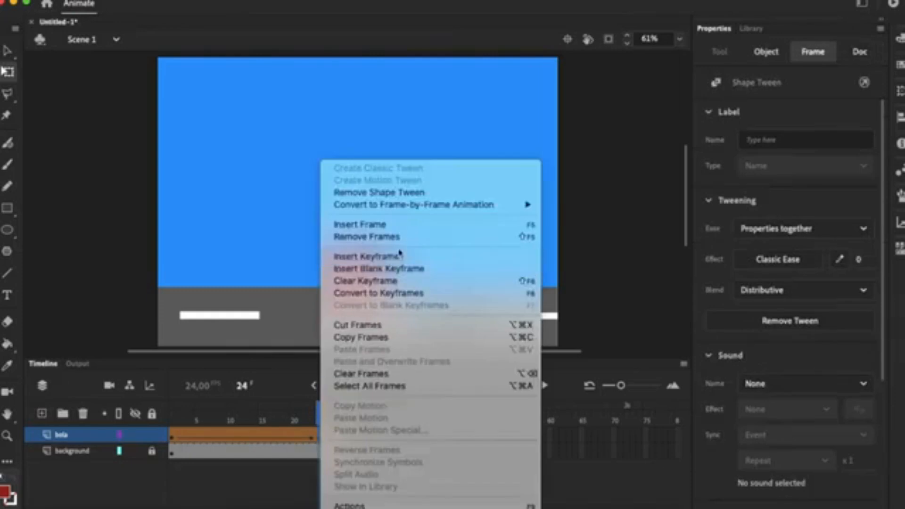
{"action": "left_click", "coordinate": [416, 339]}
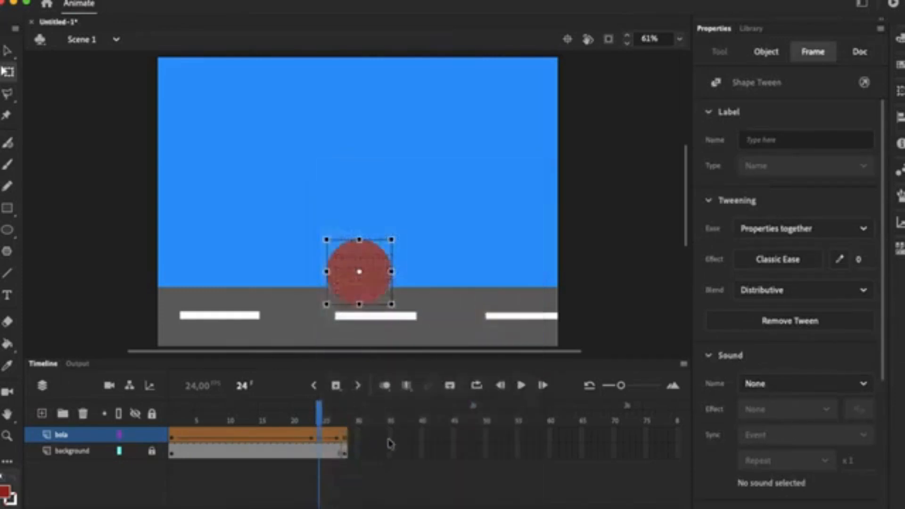
{"action": "left_click", "coordinate": [381, 441]}
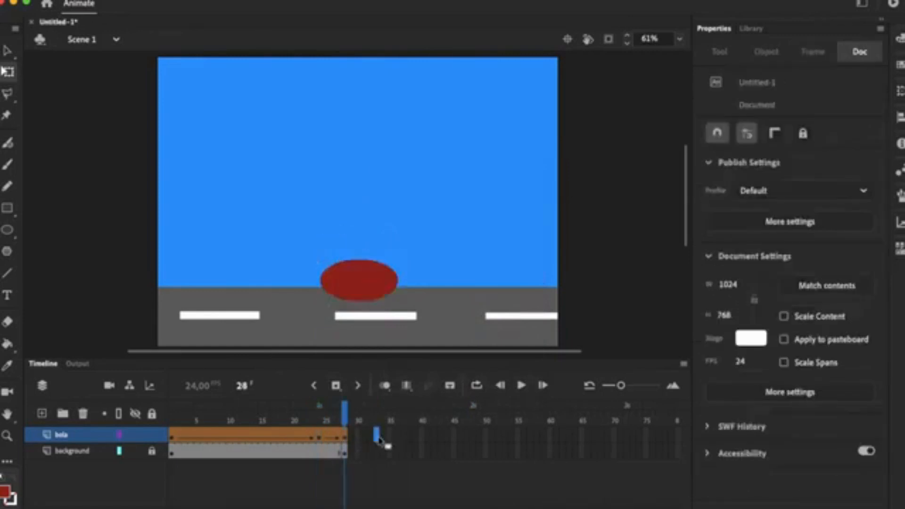
{"action": "right_click", "coordinate": [379, 439]}
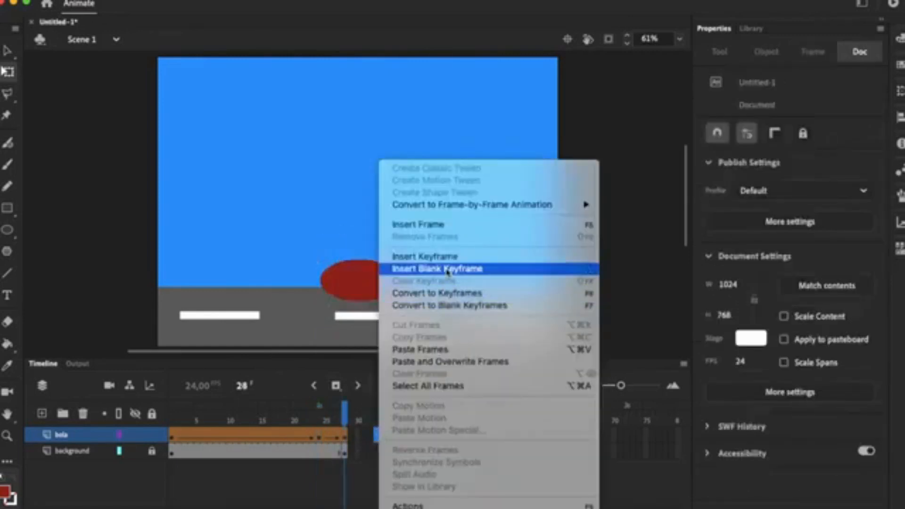
{"action": "left_click", "coordinate": [444, 351]}
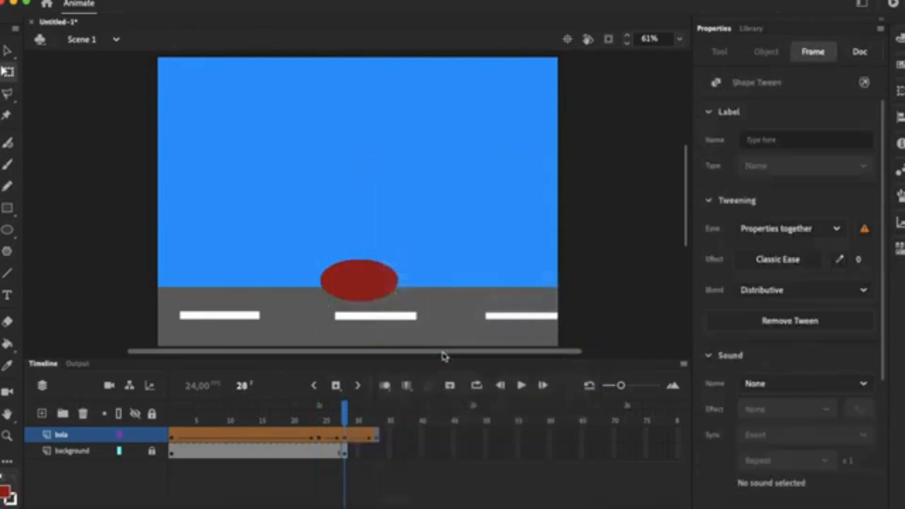
{"action": "left_click_drag", "start_coordinate": [345, 411], "coordinate": [387, 422]}
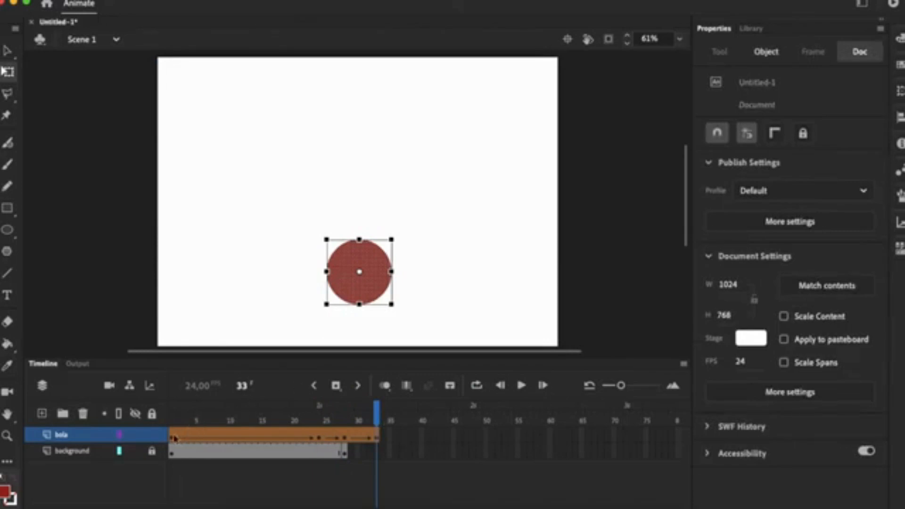
Copy the bola layer's first keyframe, with the ball above the stage, and paste it at frame 65.
{"action": "left_click", "coordinate": [173, 438]}
{"action": "right_click", "coordinate": [173, 439]}
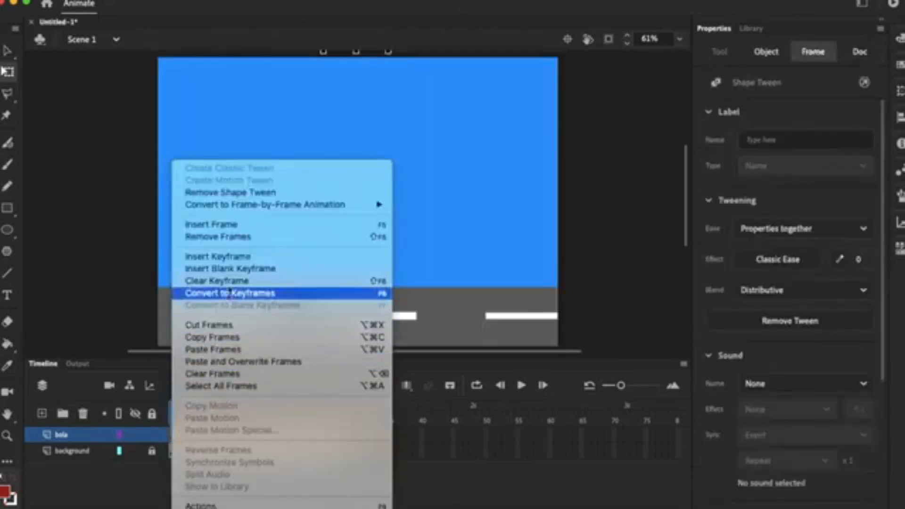
{"action": "left_click", "coordinate": [242, 338]}
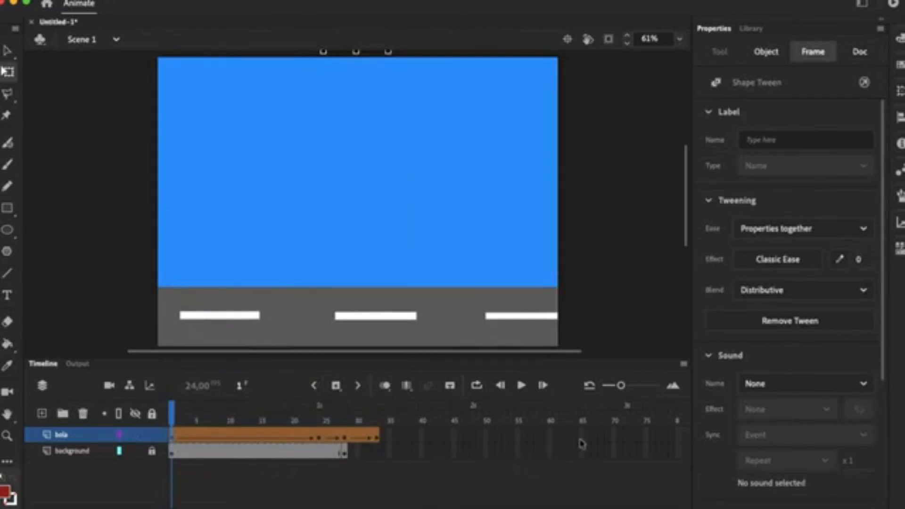
{"action": "left_click", "coordinate": [581, 438]}
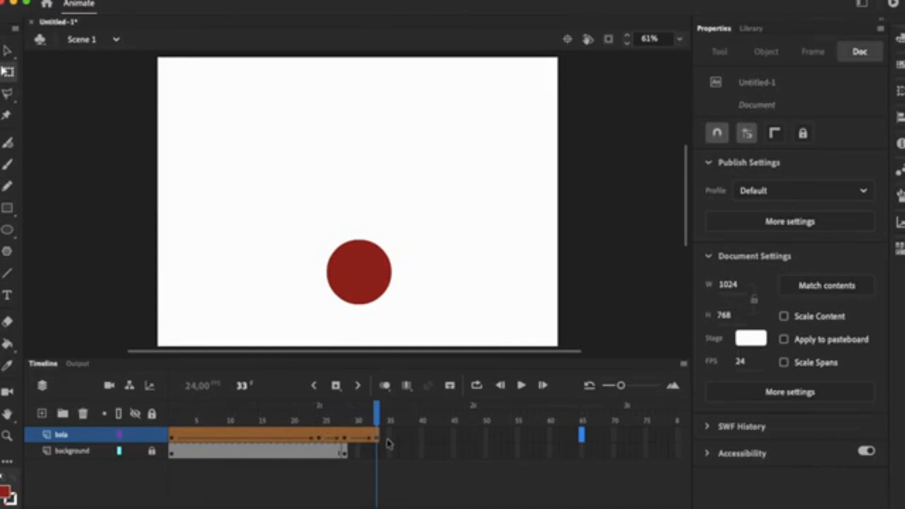
{"action": "right_click", "coordinate": [583, 439]}
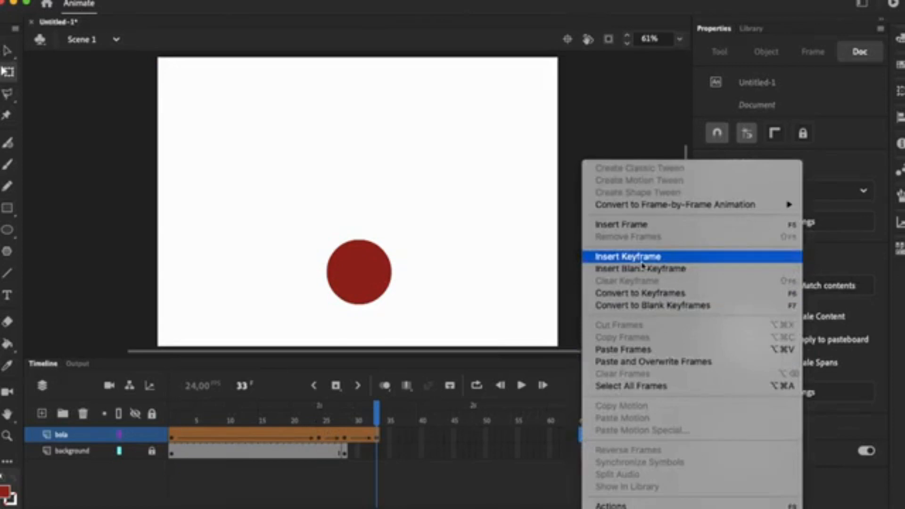
{"action": "left_click", "coordinate": [655, 349]}
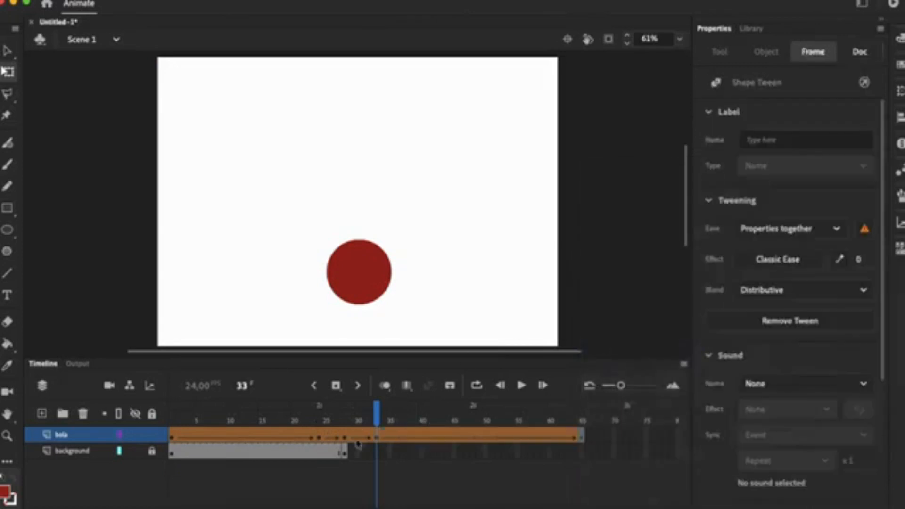
Extend the background layer to frame 65 to match the length of the ball animation.
{"action": "left_click", "coordinate": [345, 452]}
{"action": "left_click_drag", "start_coordinate": [346, 453], "coordinate": [582, 461]}
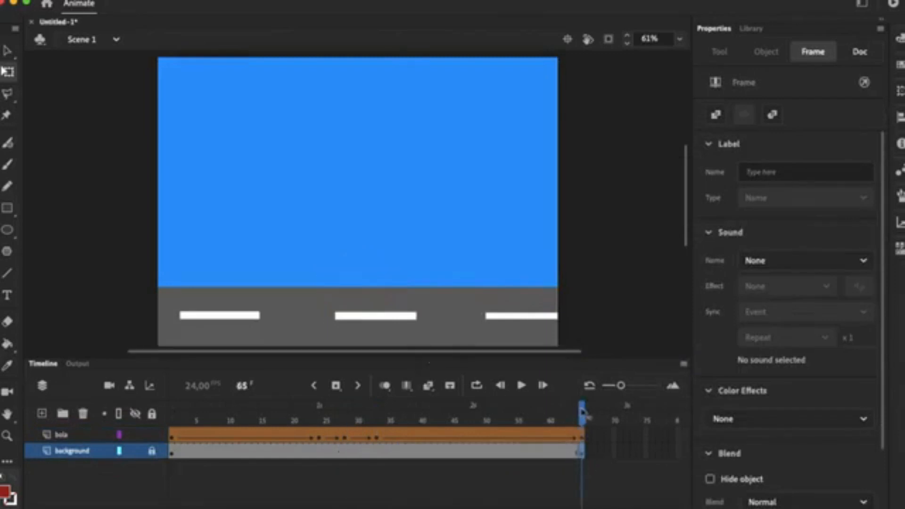
{"action": "left_click_drag", "start_coordinate": [584, 412], "coordinate": [584, 500]}
{"action": "left_click", "coordinate": [584, 500]}
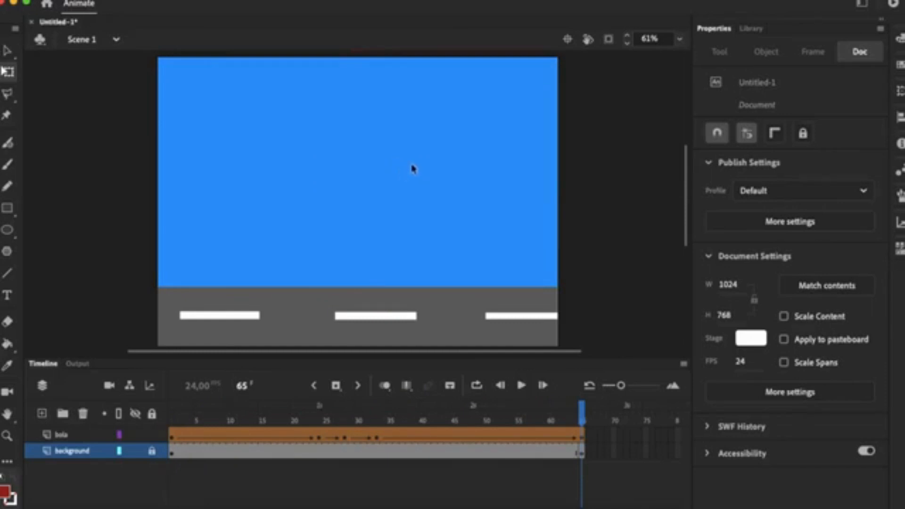
Test the movie to check the full bounce animation and close the preview window.
{"action": "key", "text": "super+Return"}
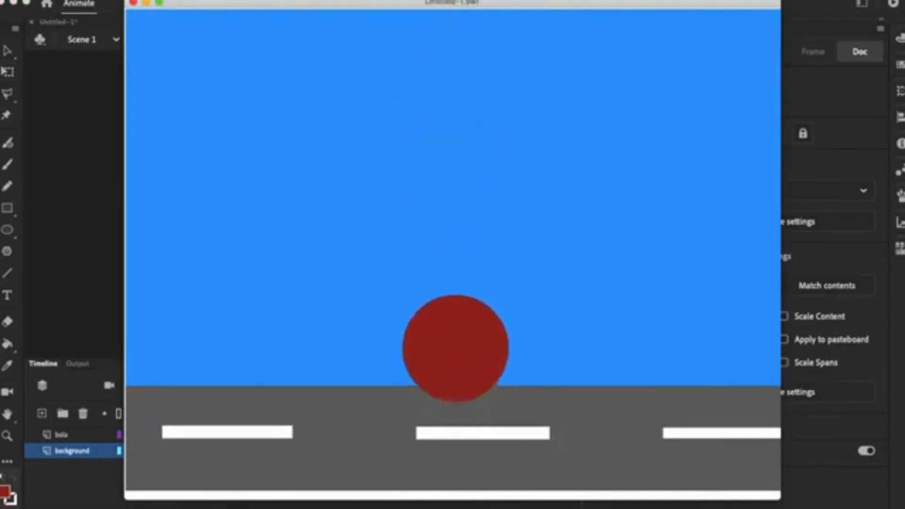
{"action": "left_click", "coordinate": [135, 4]}
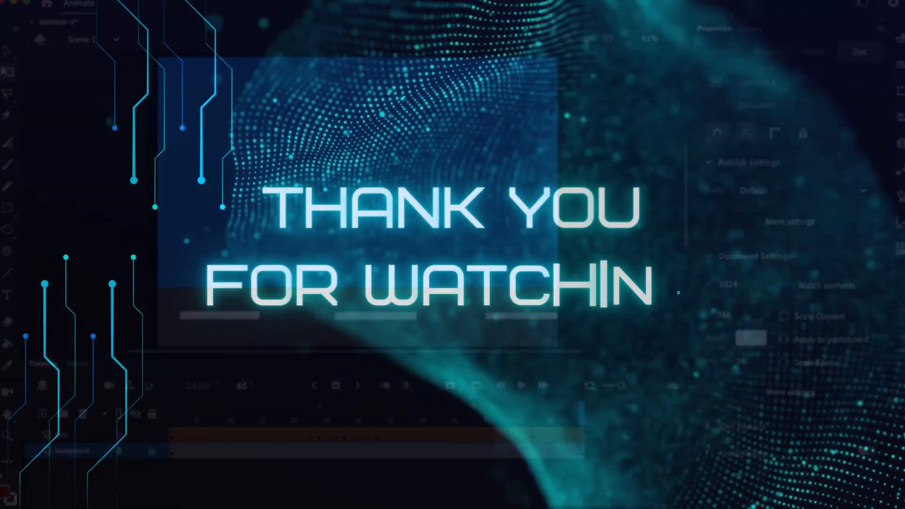